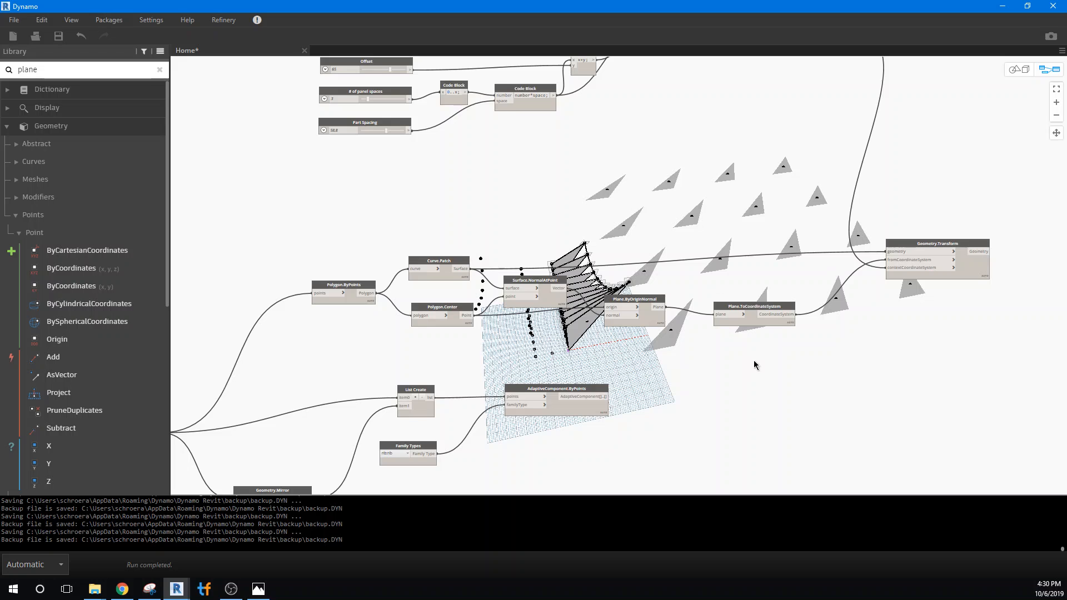
Step: Connect the Polygon output of Polygon.ByPoints to the geometry input of Geometry.Transform in place of the patched surface
key(ctrl+l)
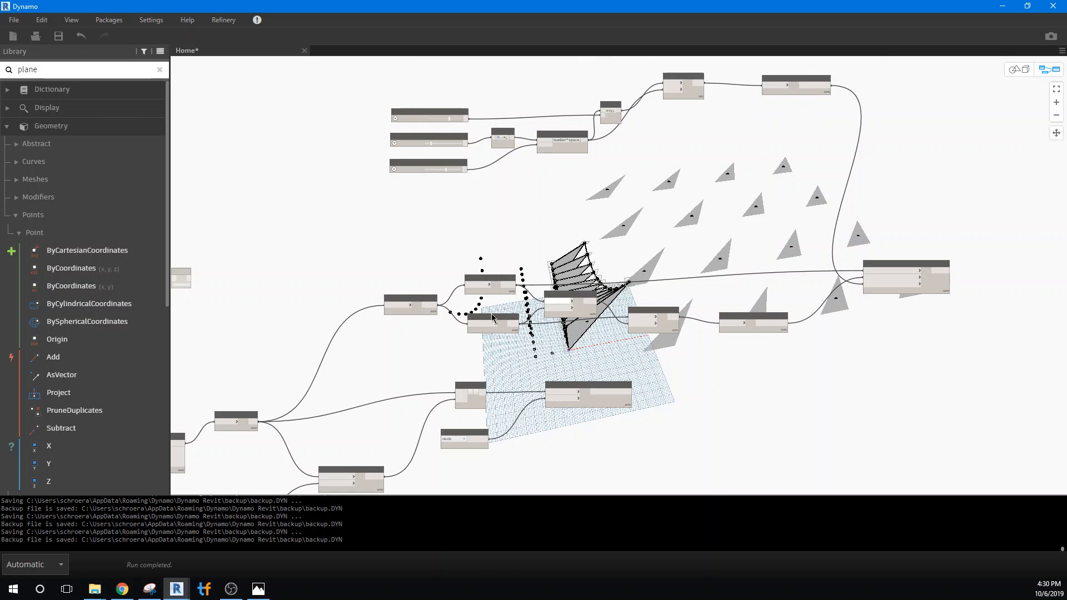
scroll(462, 347, up, 3)
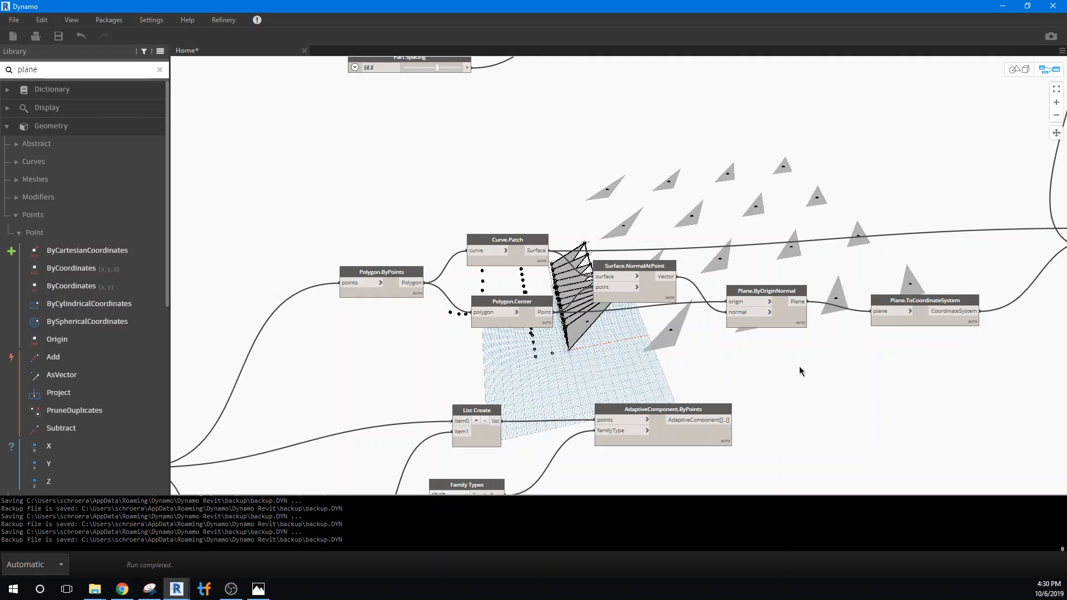
middle_drag(546, 272, 383, 309)
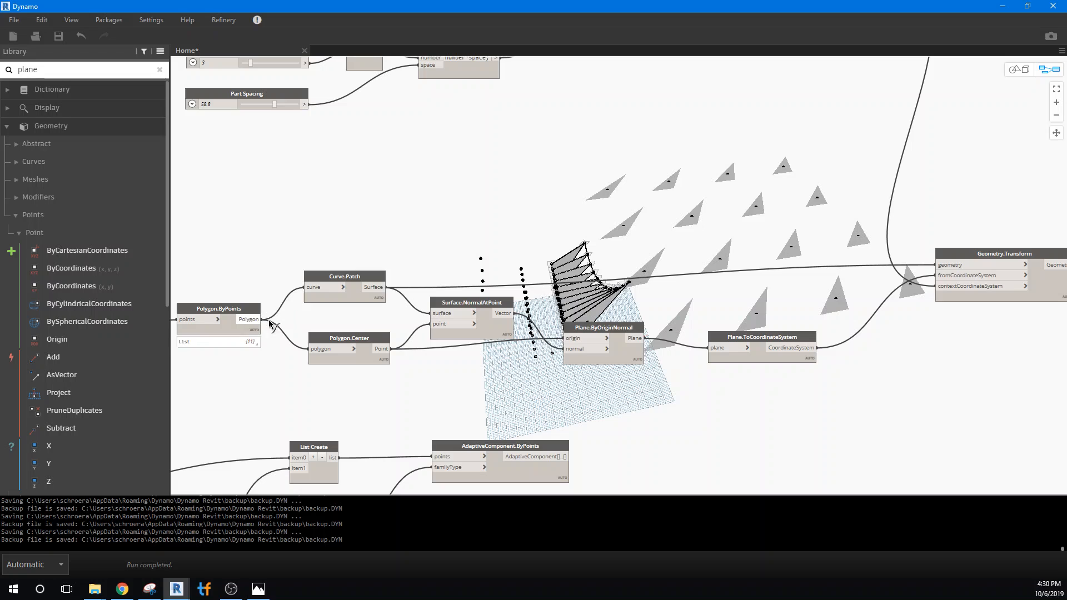
drag(261, 320, 945, 266)
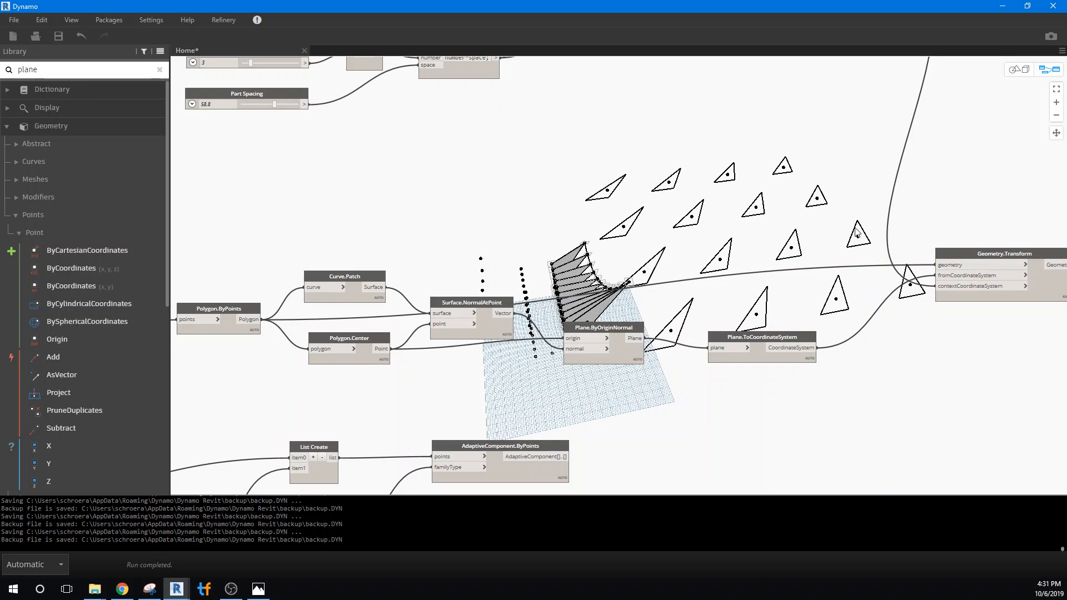
Step: Add a Polygon.Points node beside Geometry.Transform and feed the transformed Geometry into its polygon input
middle_drag(971, 373, 580, 384)
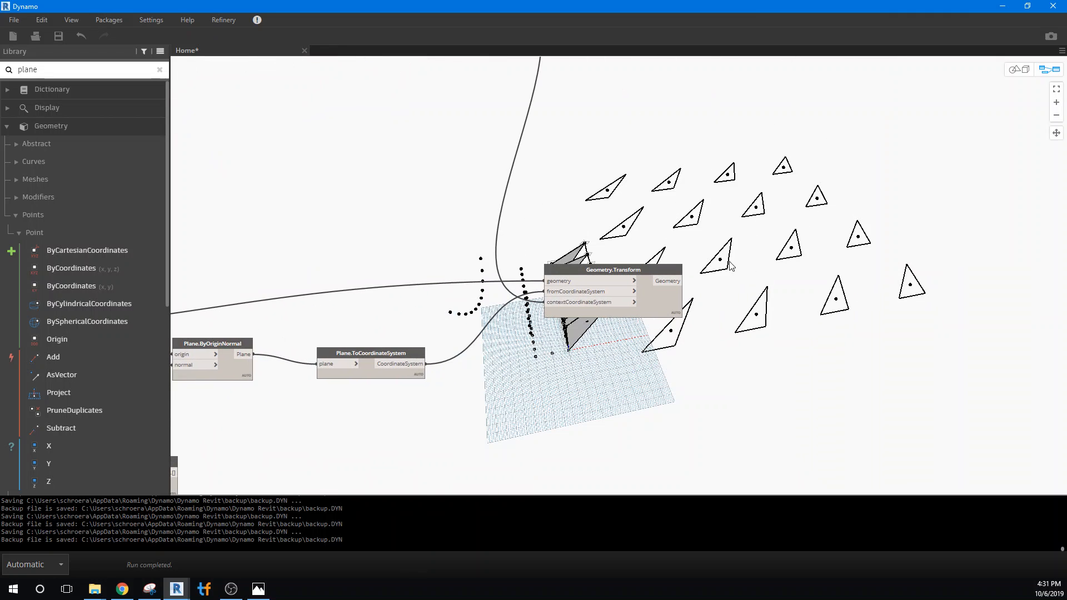
right_click(754, 280)
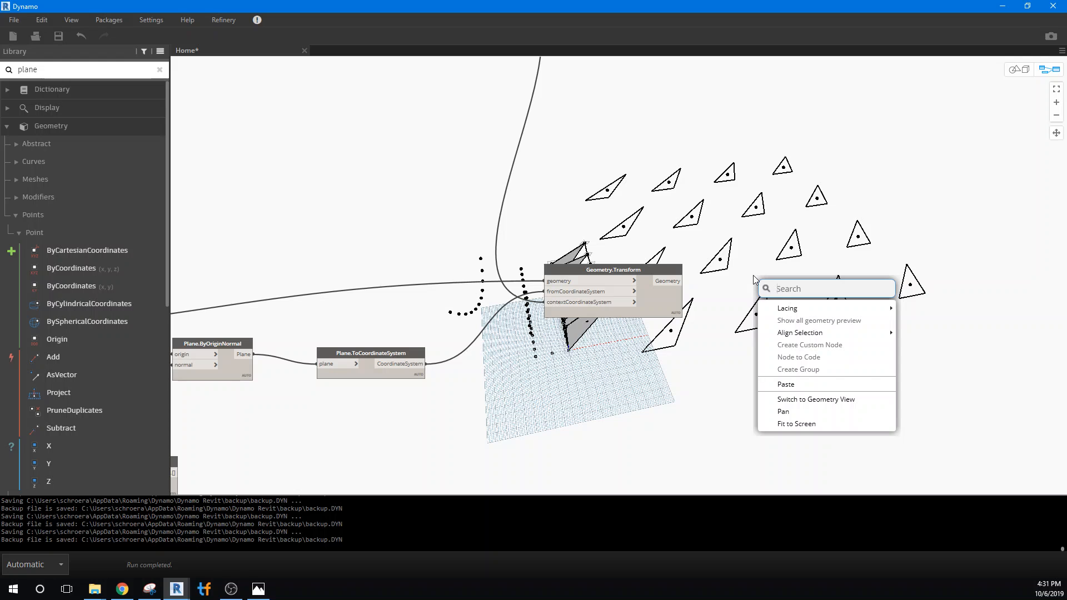
text(poly)
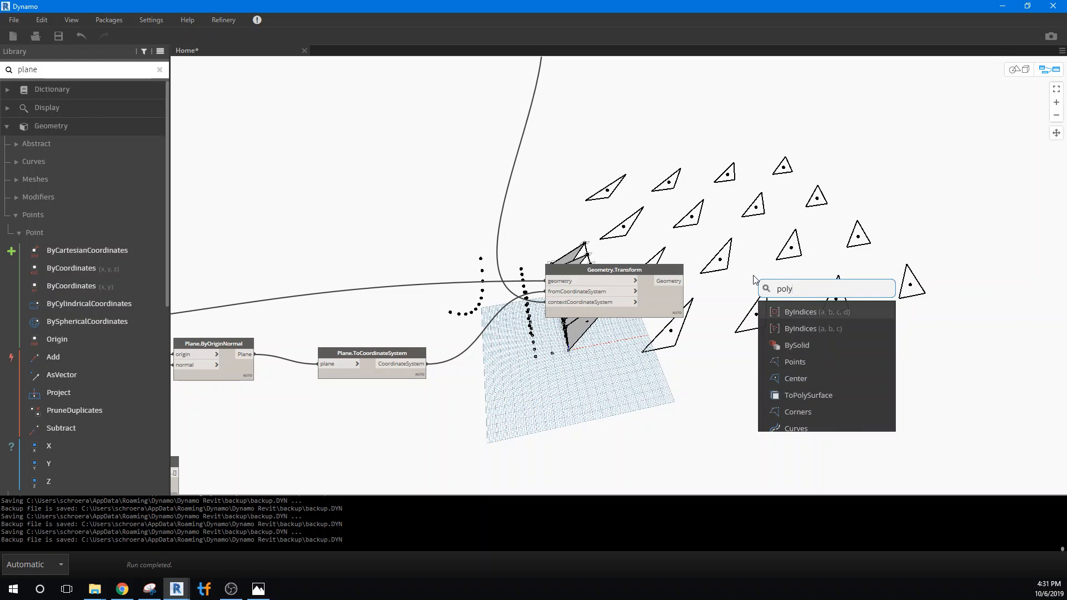
click(791, 362)
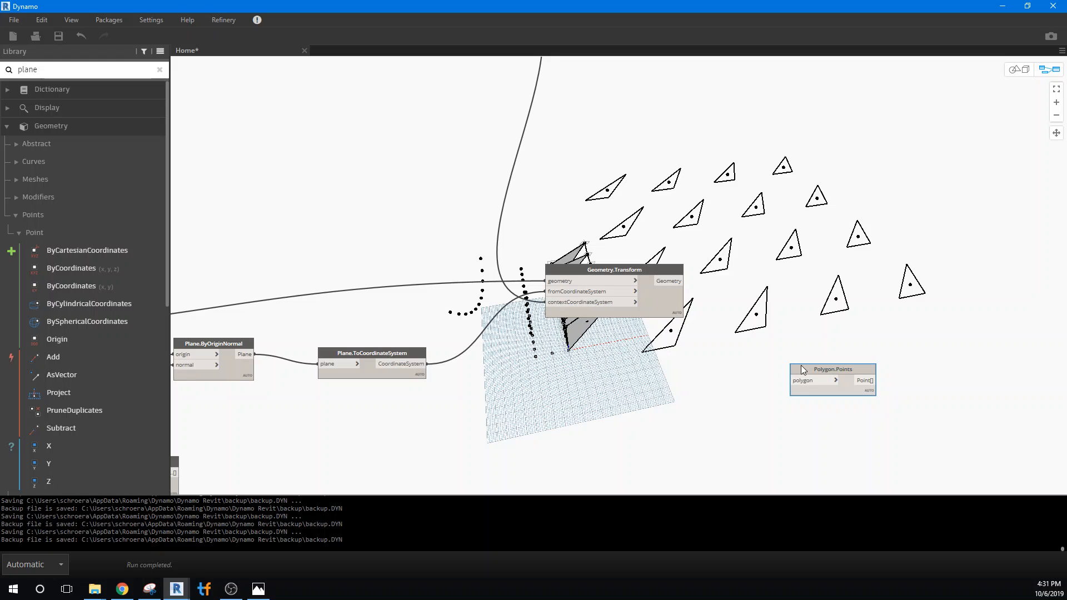
drag(801, 365, 763, 287)
drag(683, 281, 753, 304)
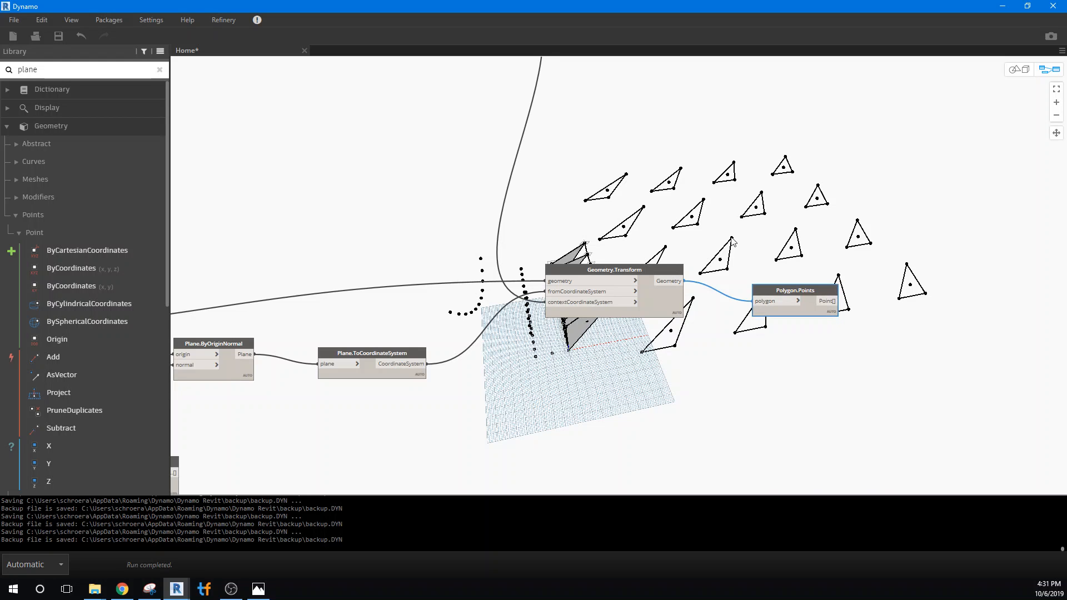
Step: Move the AdaptiveComponent.ByPoints node along the graph to just past the Polygon.Points node
scroll(758, 389, down, 3)
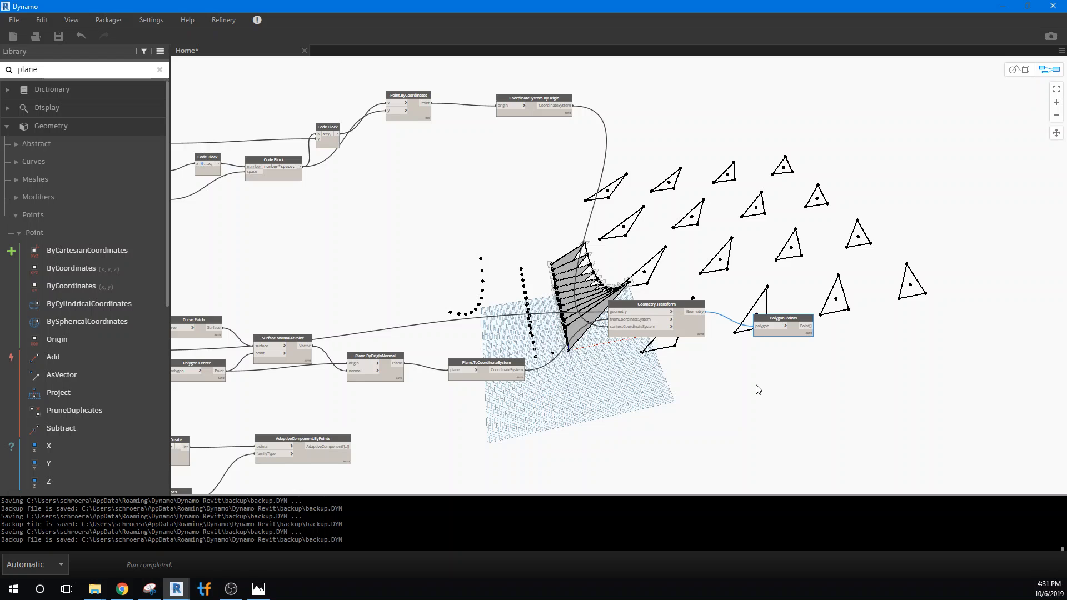
middle_drag(738, 348, 622, 210)
scroll(586, 322, down, 2)
scroll(581, 394, up, 3)
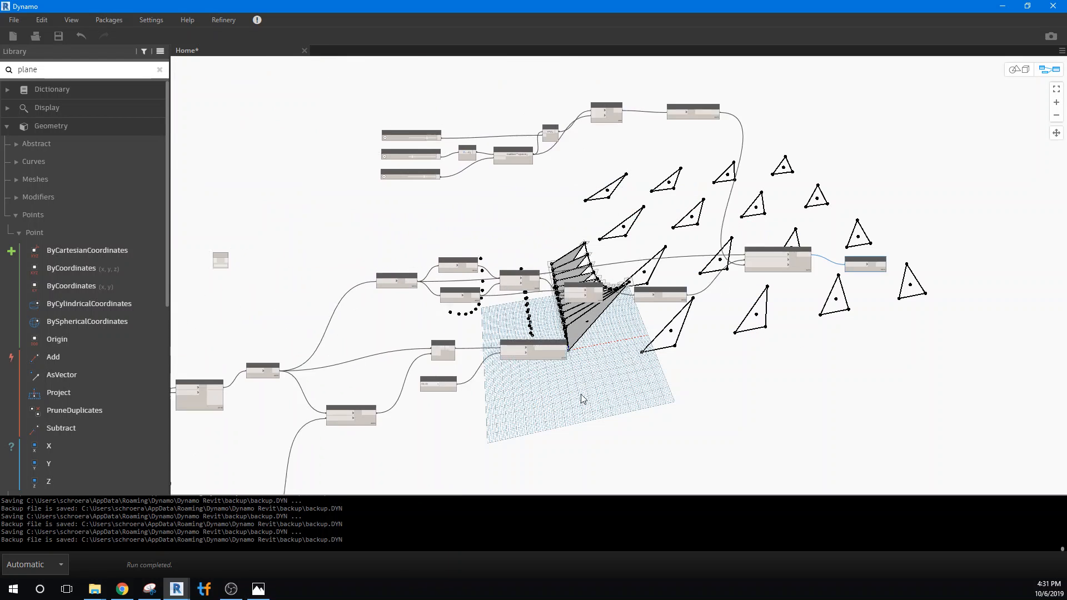
scroll(559, 408, up, 2)
scroll(559, 410, up, 2)
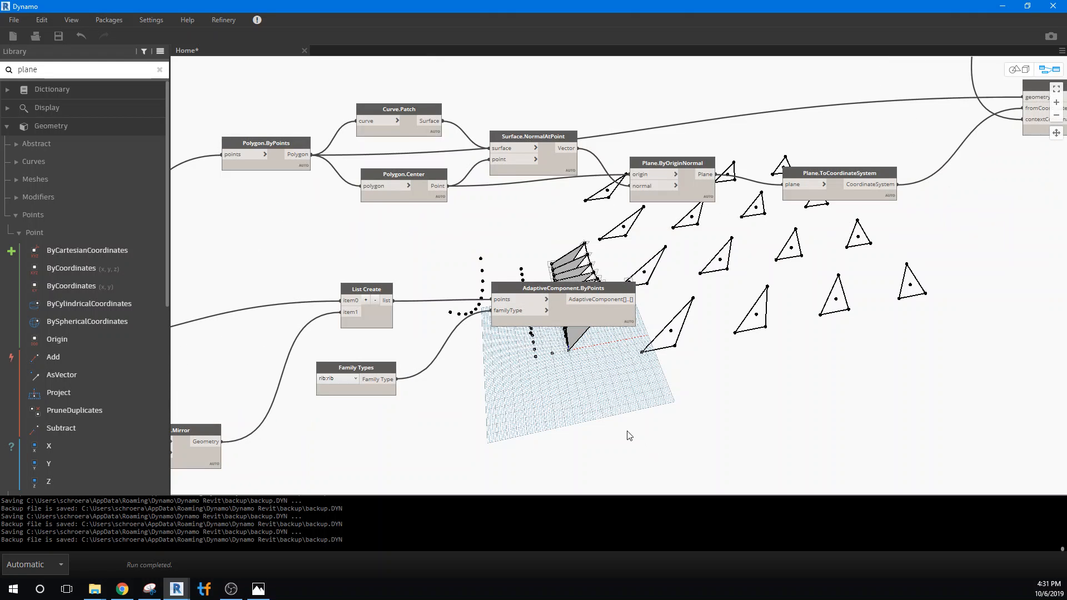
middle_drag(647, 451, 532, 447)
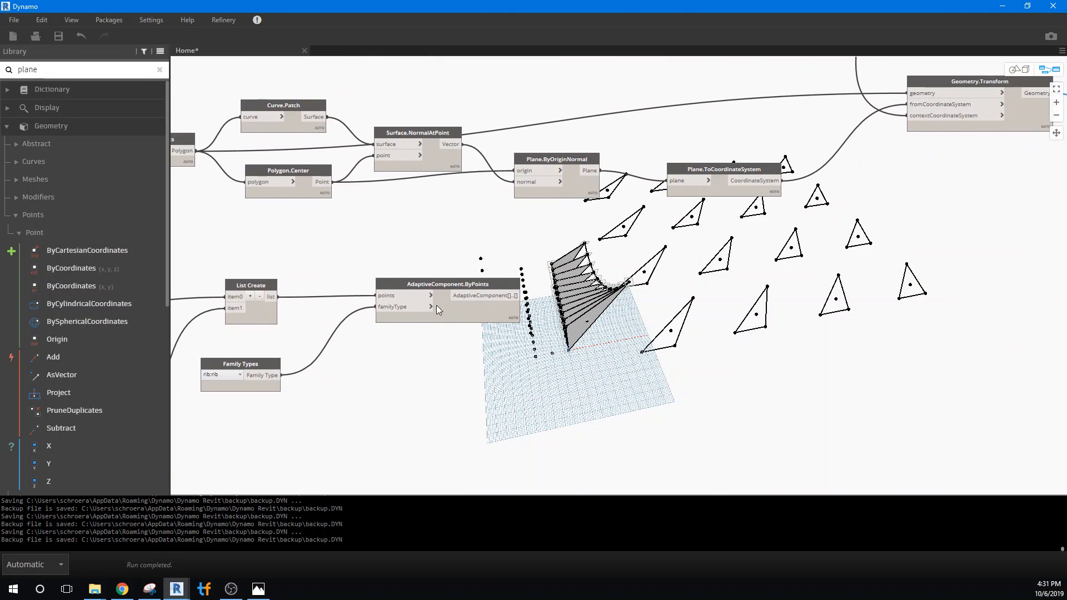
drag(423, 284, 956, 285)
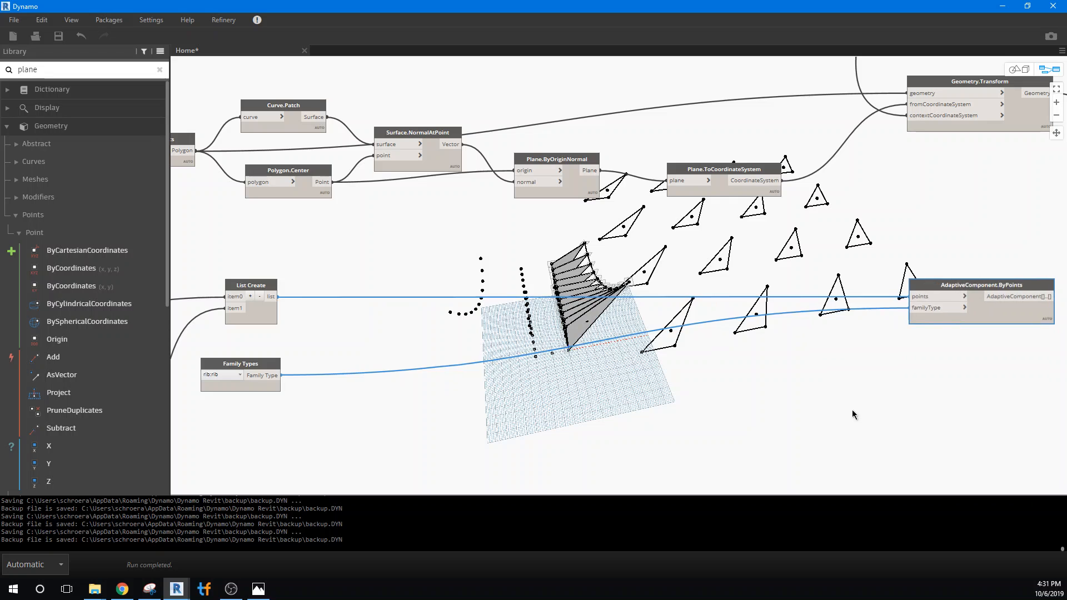
middle_drag(851, 410, 336, 494)
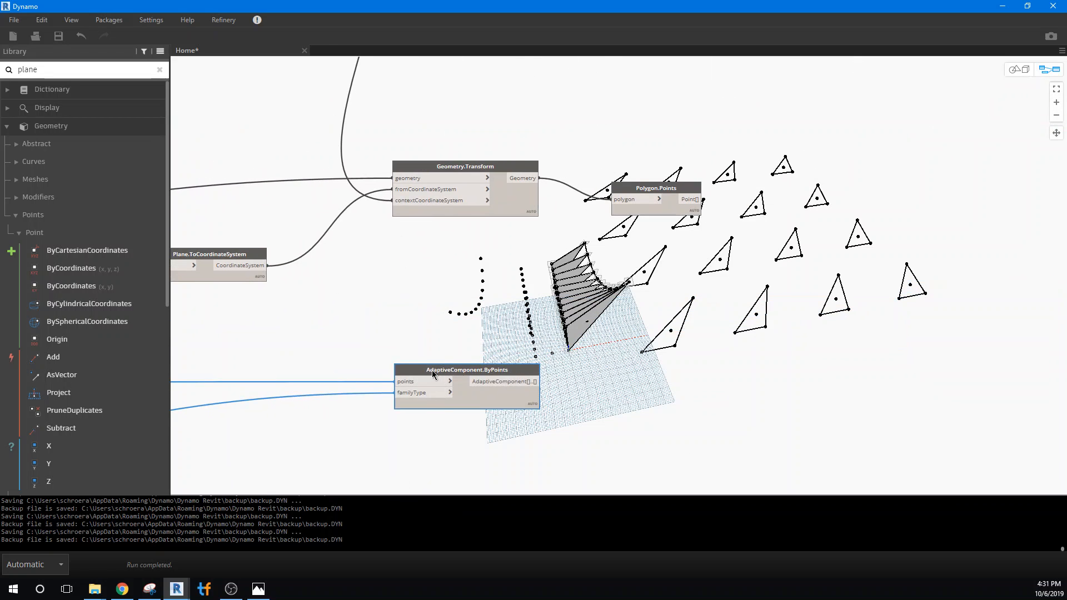
drag(432, 373, 831, 364)
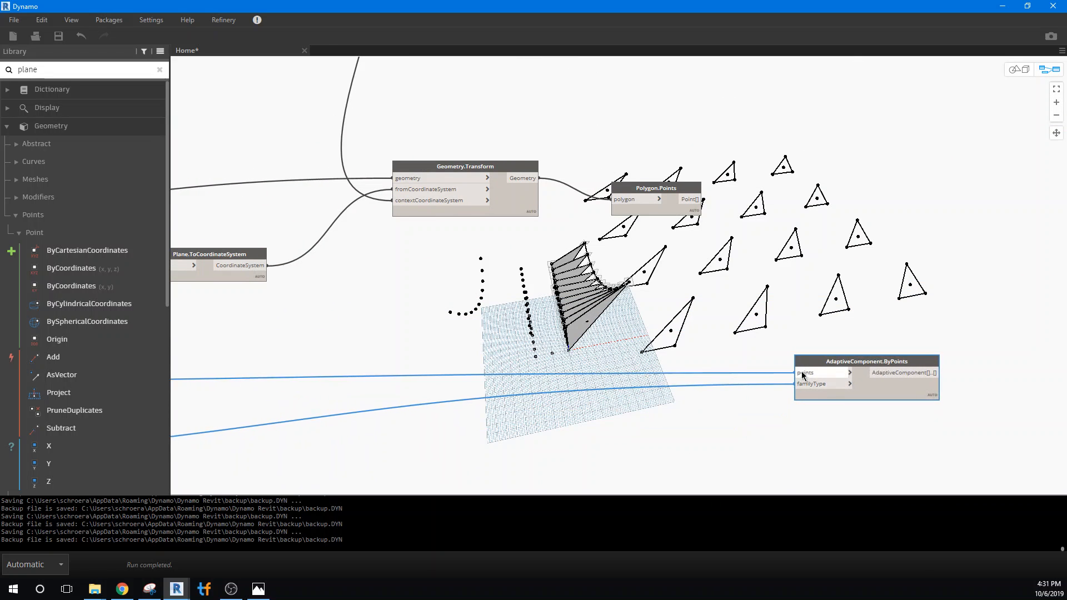
Step: Add a List Create node with two item inputs and place it between Polygon.Points and AdaptiveComponent.ByPoints
right_click(698, 321)
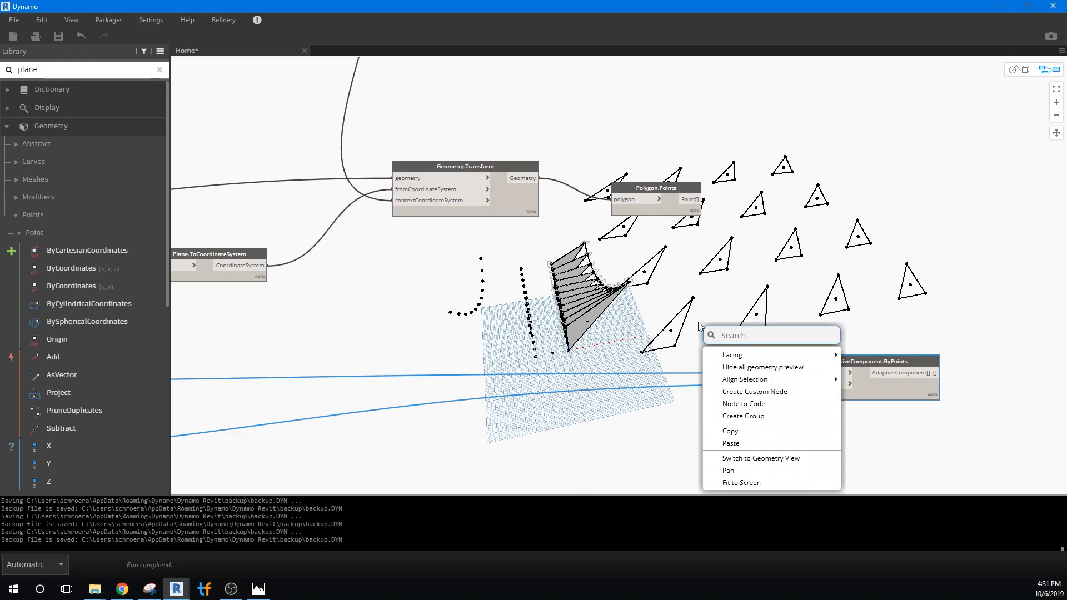
text(lis)
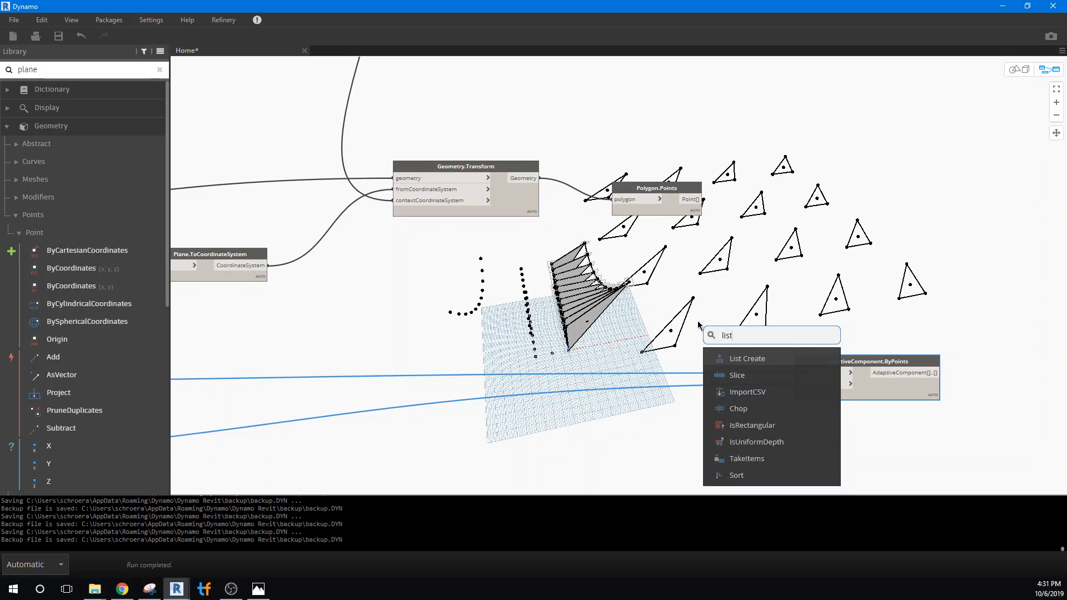
text(t)
click(729, 358)
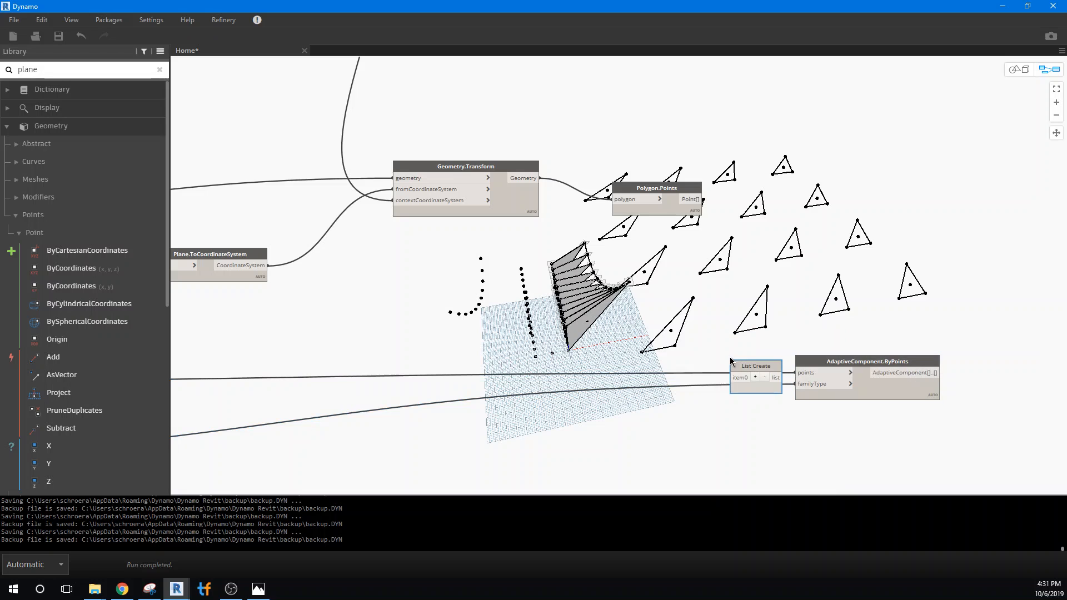
click(755, 377)
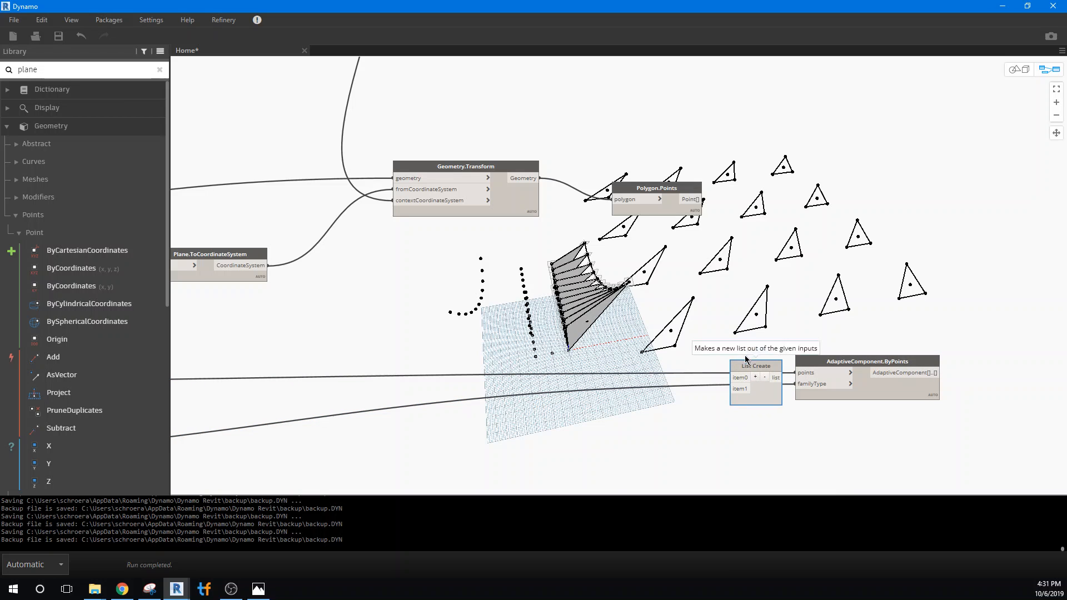
drag(753, 367, 751, 302)
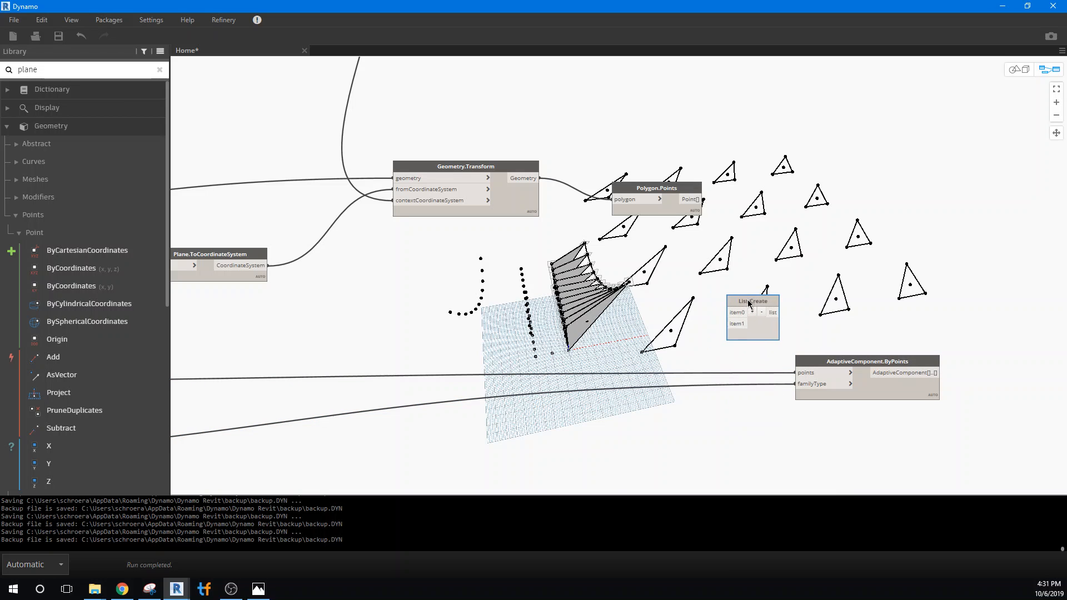
Step: Reroute the existing points wire to item1 of the new List Create, connect Polygon.Points to item0, and feed the list into AdaptiveComponent.ByPoints' points
click(796, 372)
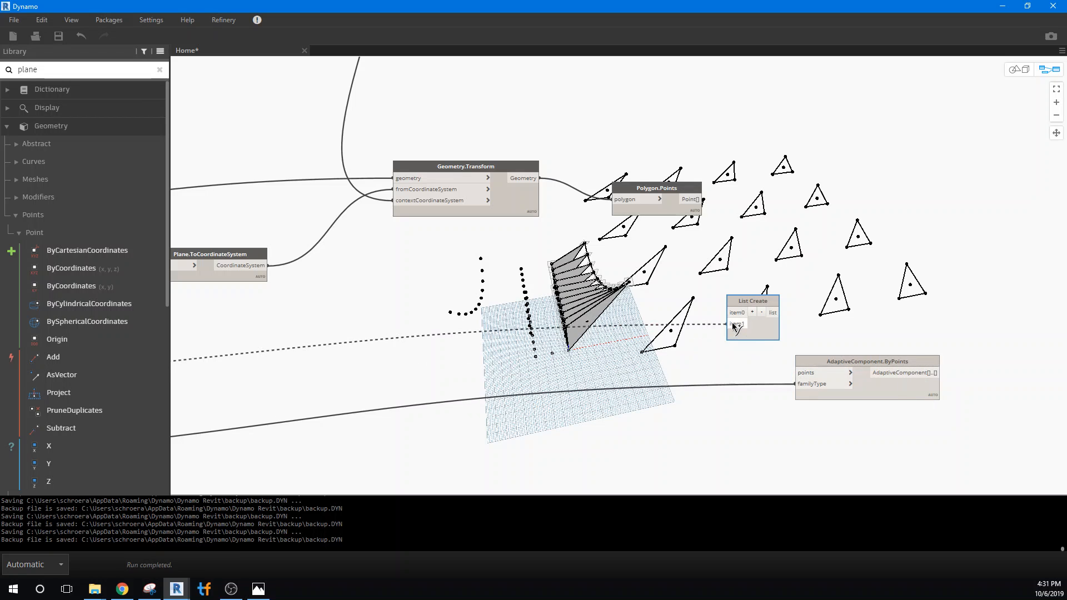
click(731, 324)
click(702, 200)
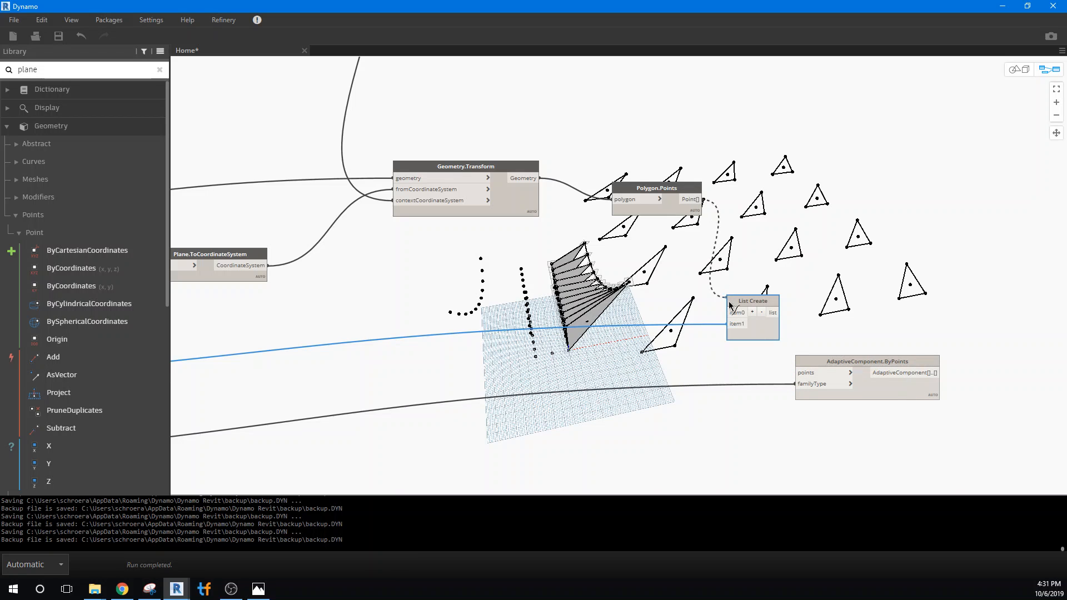
click(728, 312)
click(773, 313)
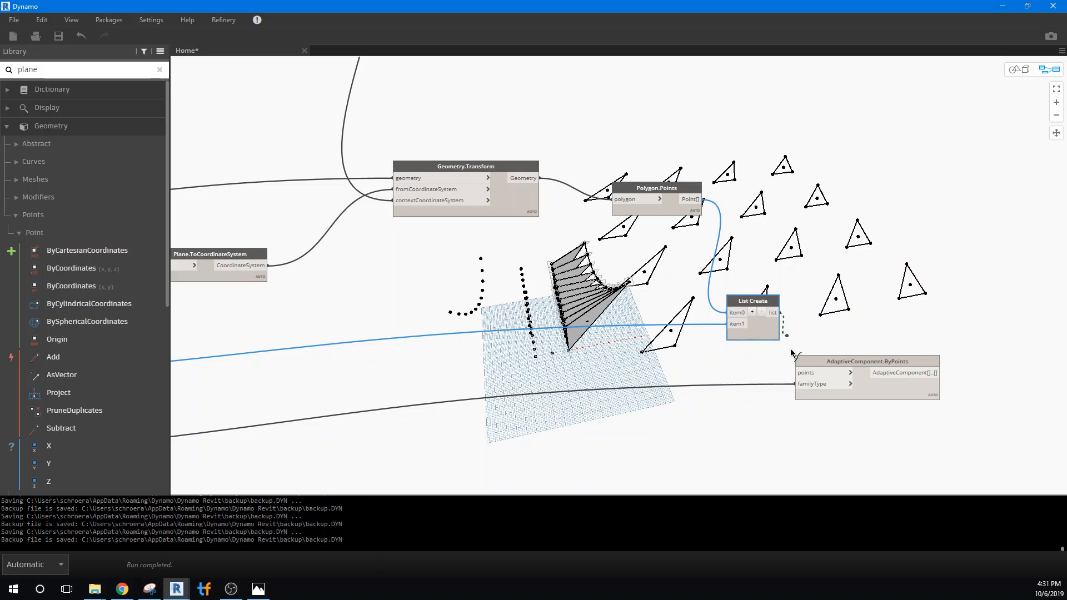
click(800, 373)
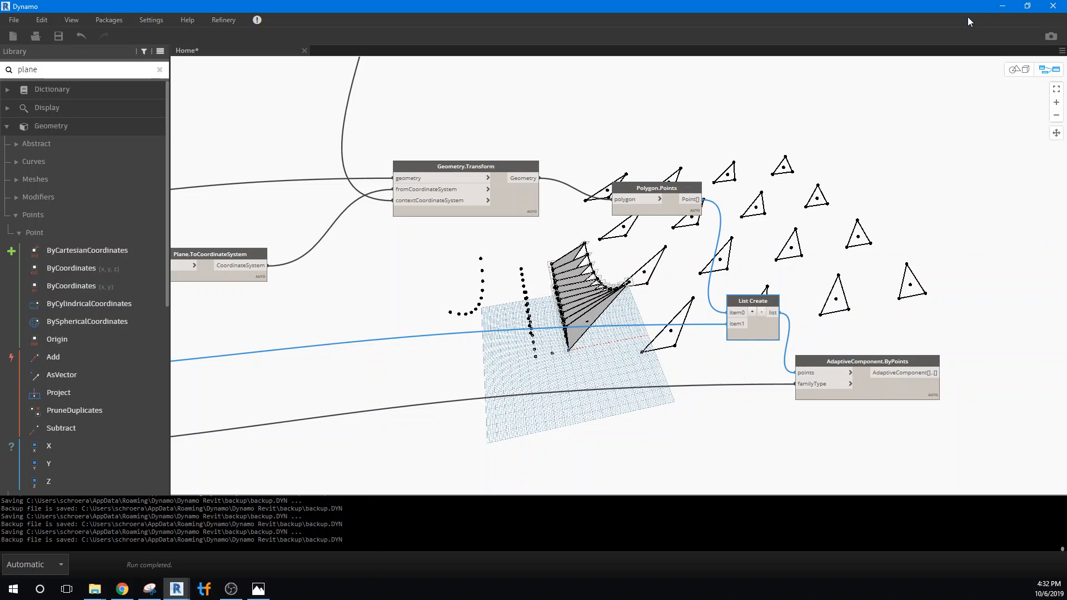
Step: Switch to Revit and examine the flat triangle ribs and the original structure in the 3D view
click(999, 9)
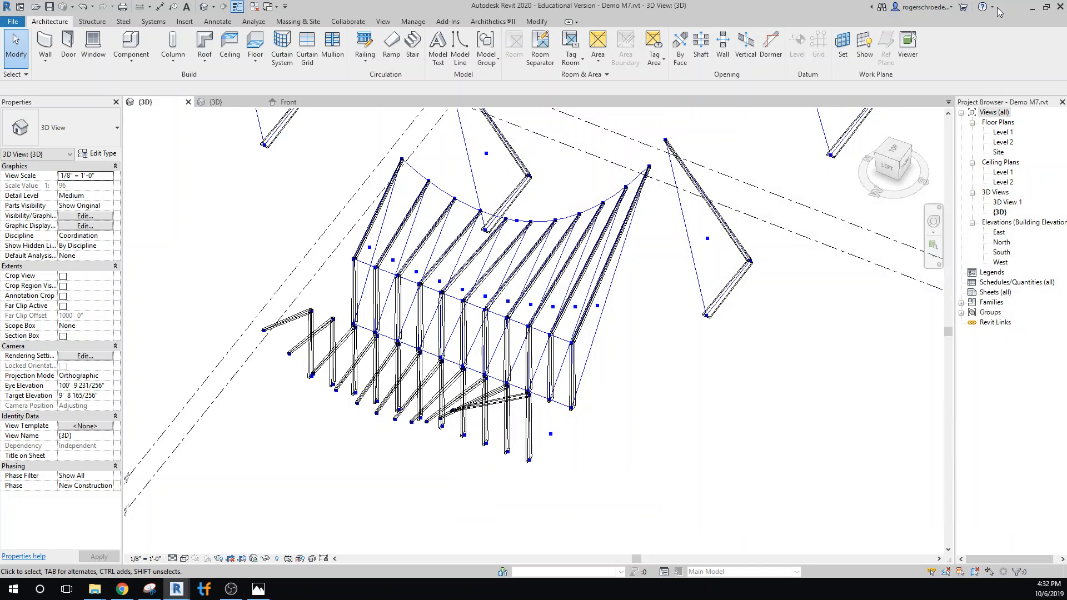
scroll(677, 315, down, 5)
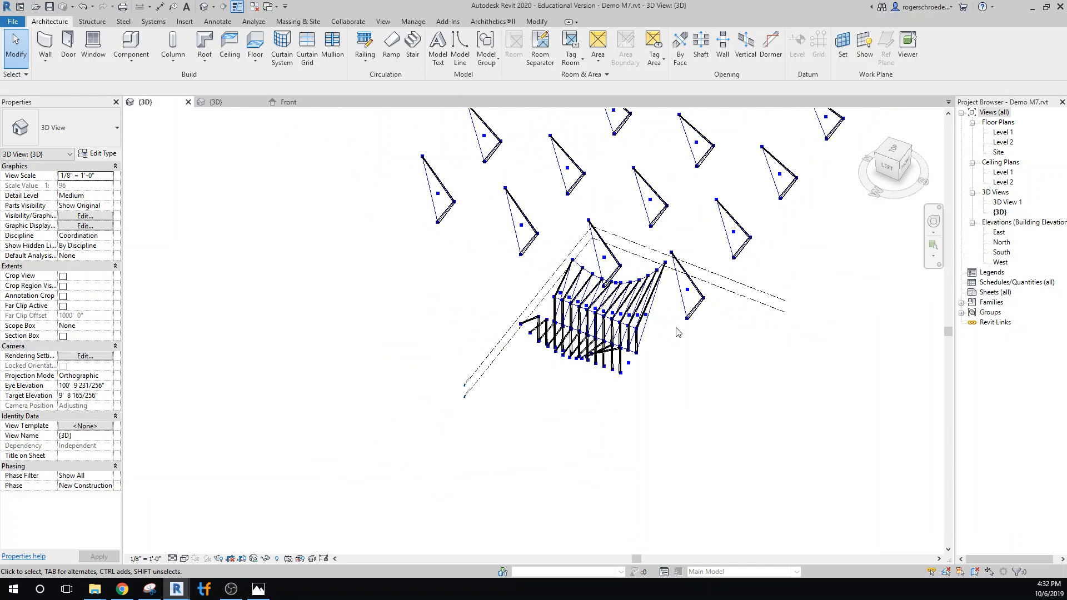
middle_drag(679, 332, 588, 465)
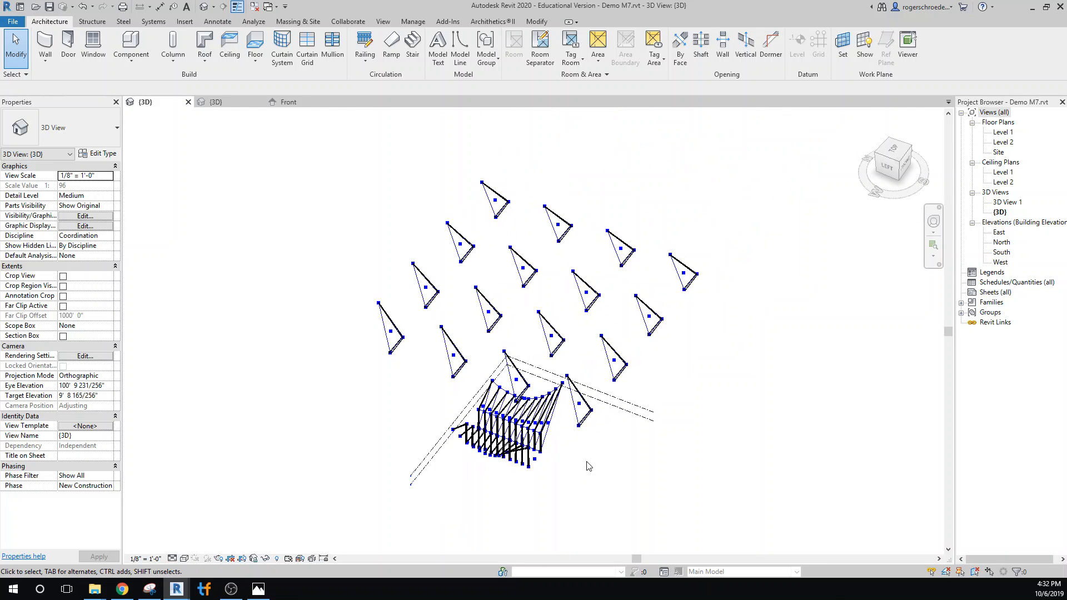
shift+middle_drag(705, 396, 523, 338)
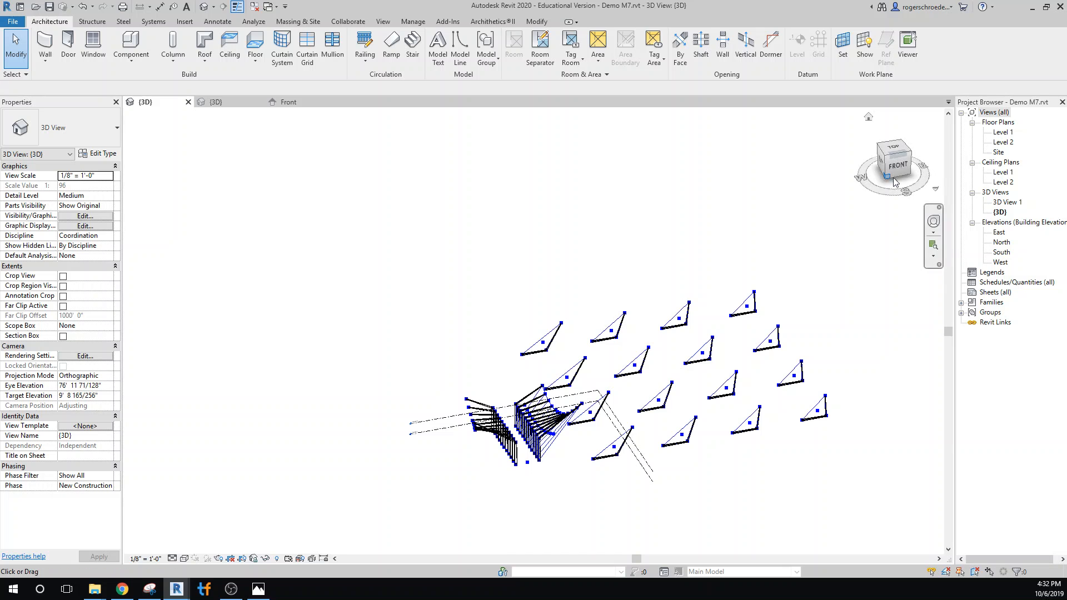
Step: Open the Site floor plan, save the project, and inspect the ribs laid out in plan
double_click(999, 152)
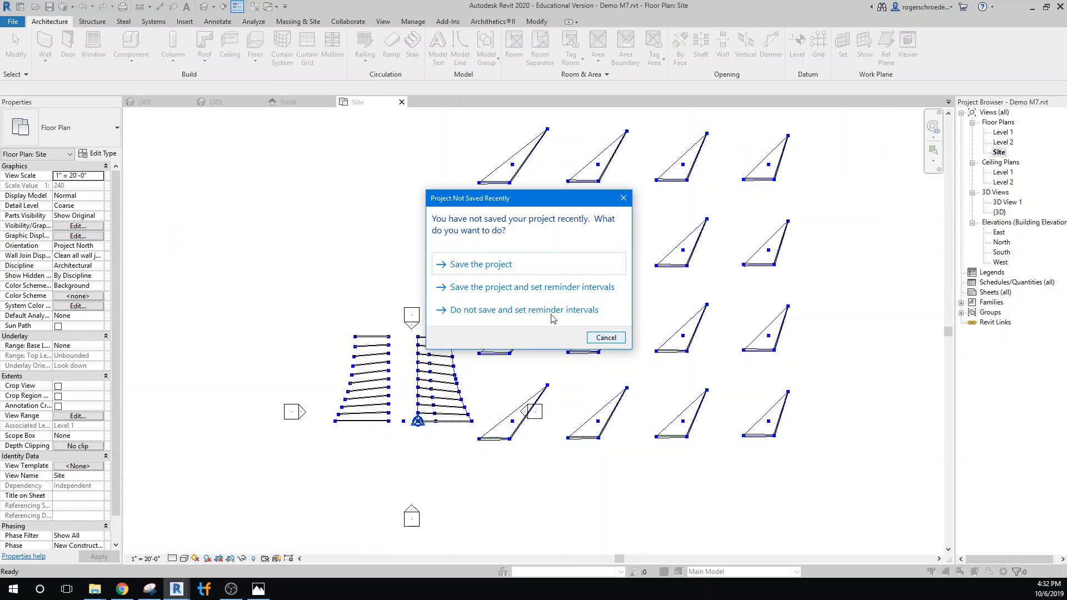
click(485, 263)
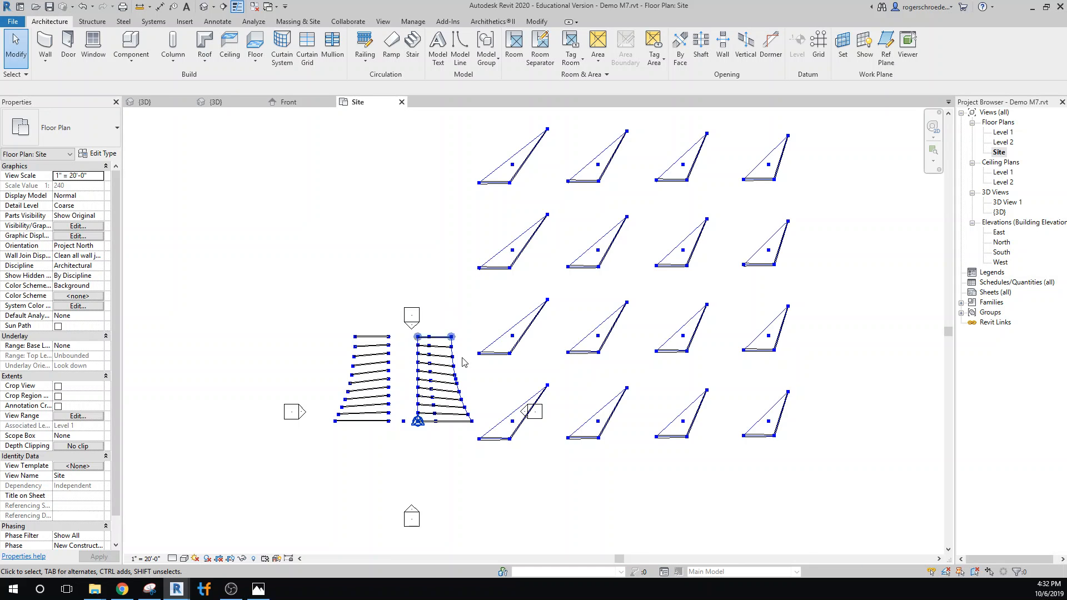
scroll(487, 404, up, 5)
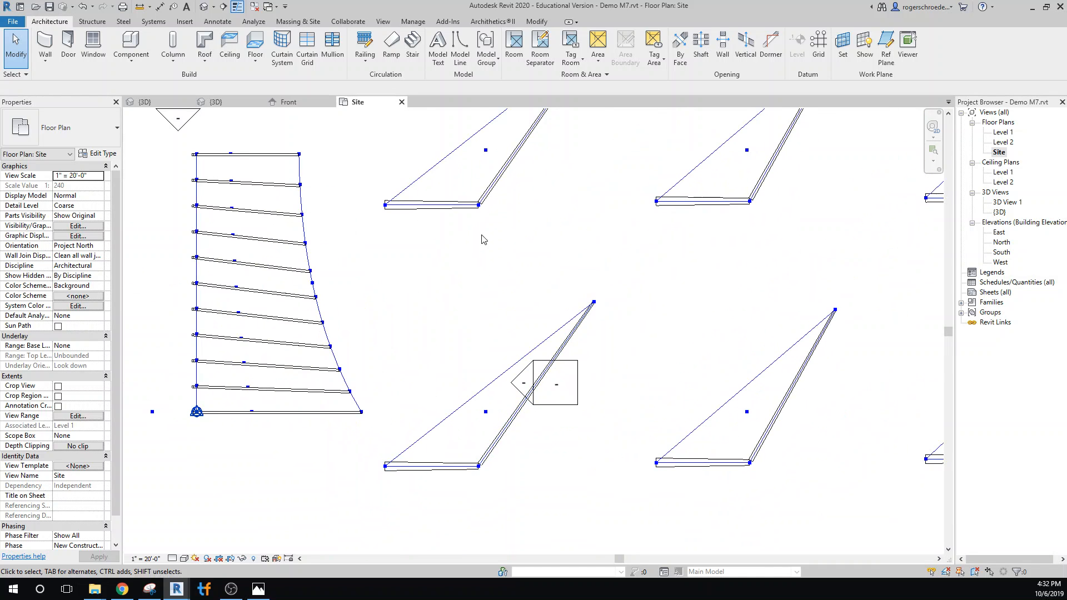
scroll(683, 328, down, 1)
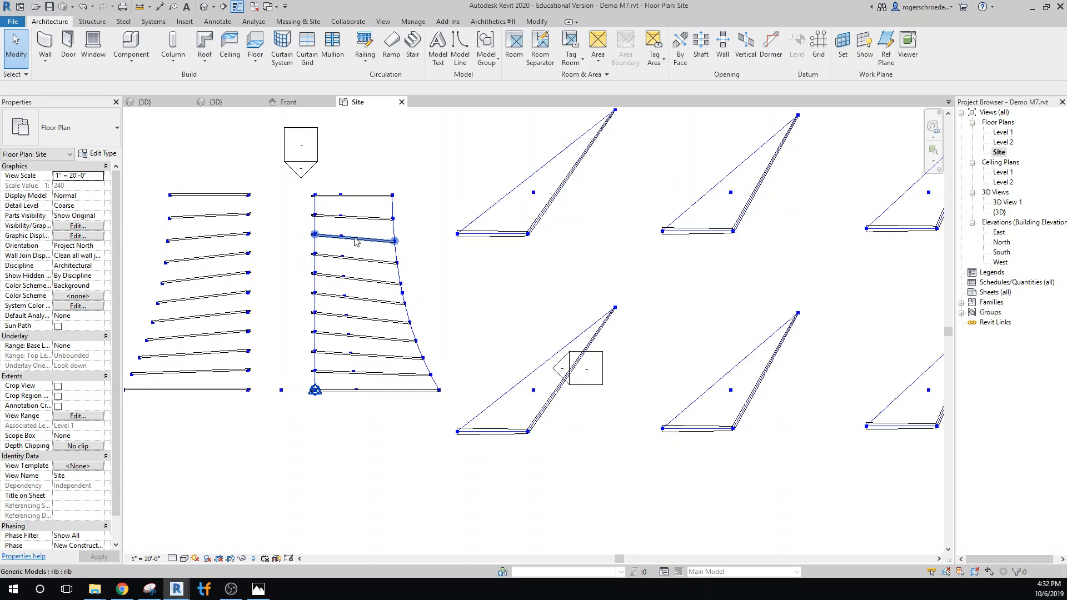
scroll(468, 311, down, 1)
scroll(468, 311, down, 2)
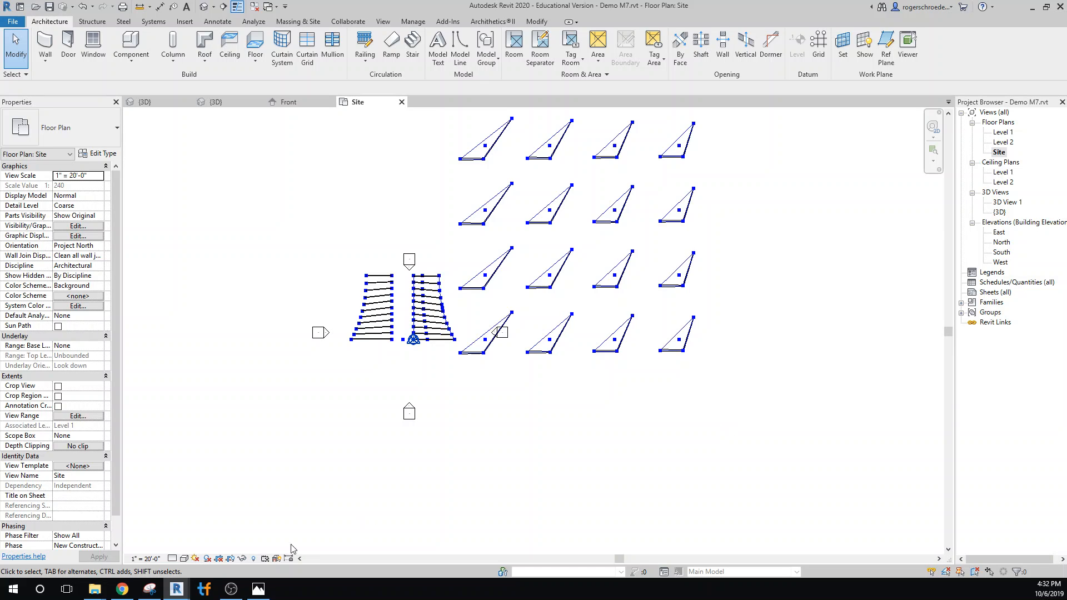
Step: Switch to Dynamo and examine the output lists of Polygon.ByPoints, Geometry.Transform and CoordinateSystem.ByOrigin along the panel layout graph
mouse_move(176, 588)
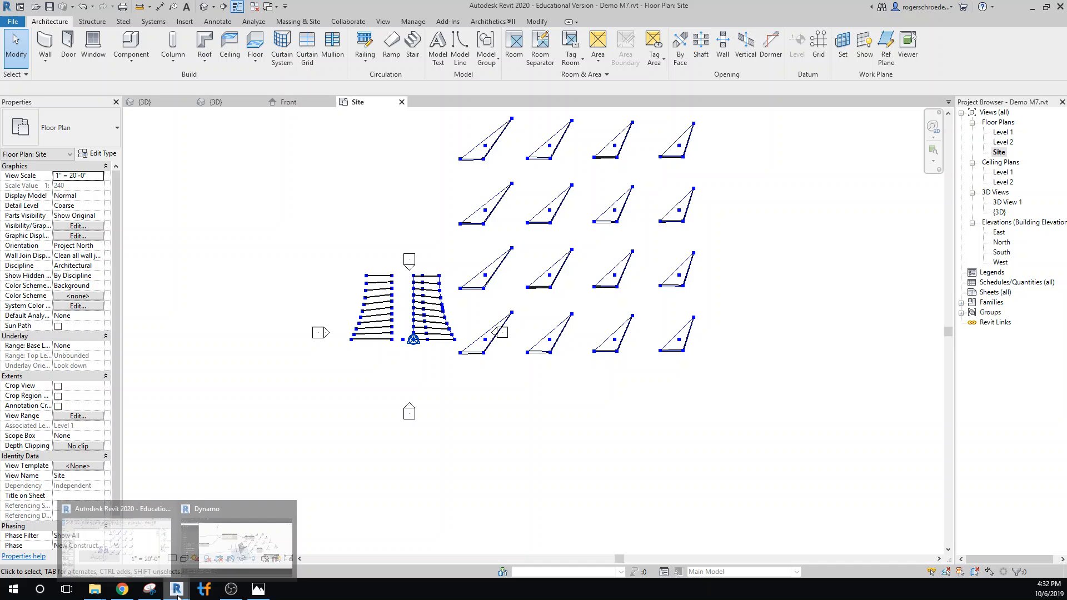
click(239, 544)
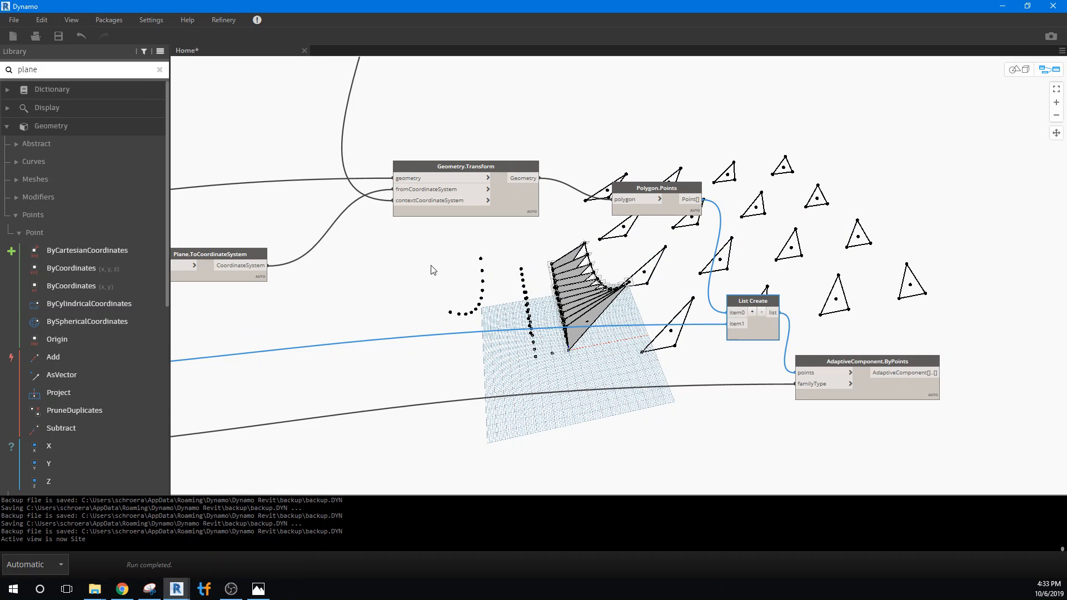
scroll(433, 270, down, 6)
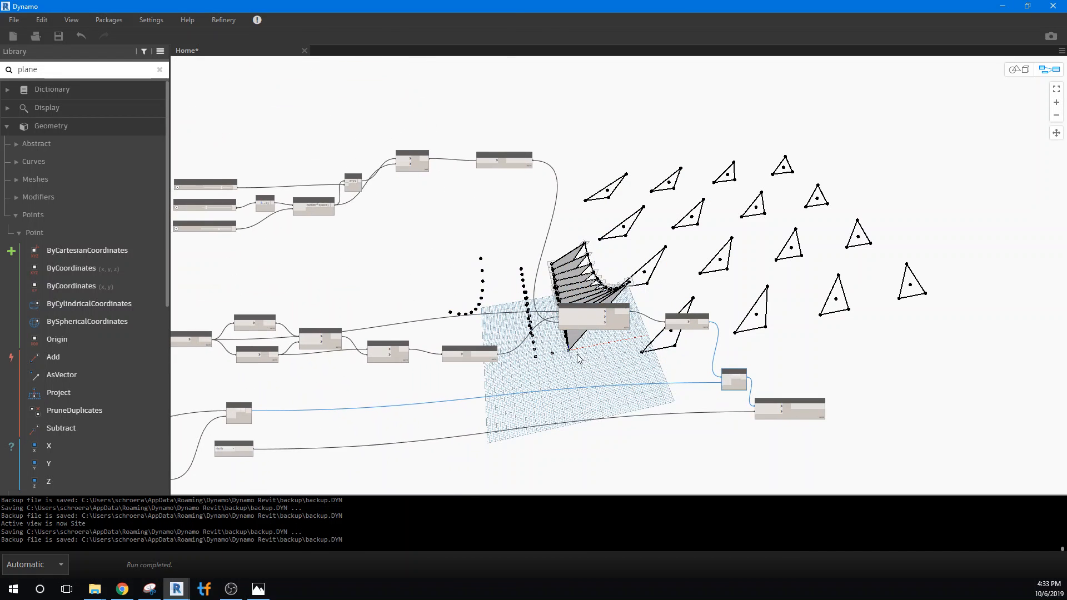
scroll(453, 237, up, 5)
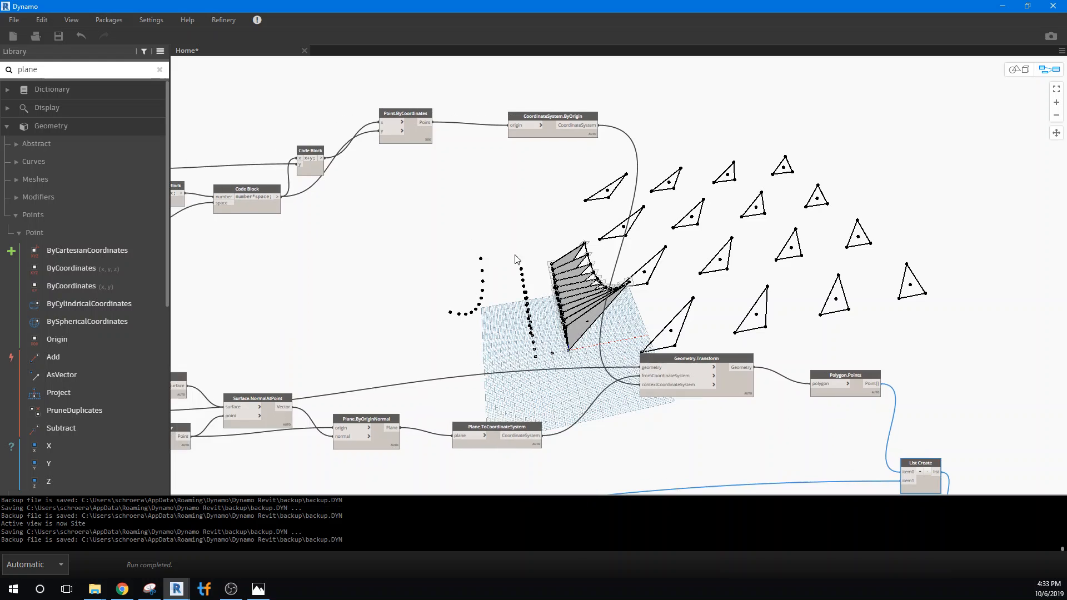
middle_drag(631, 273, 836, 144)
middle_drag(262, 370, 573, 266)
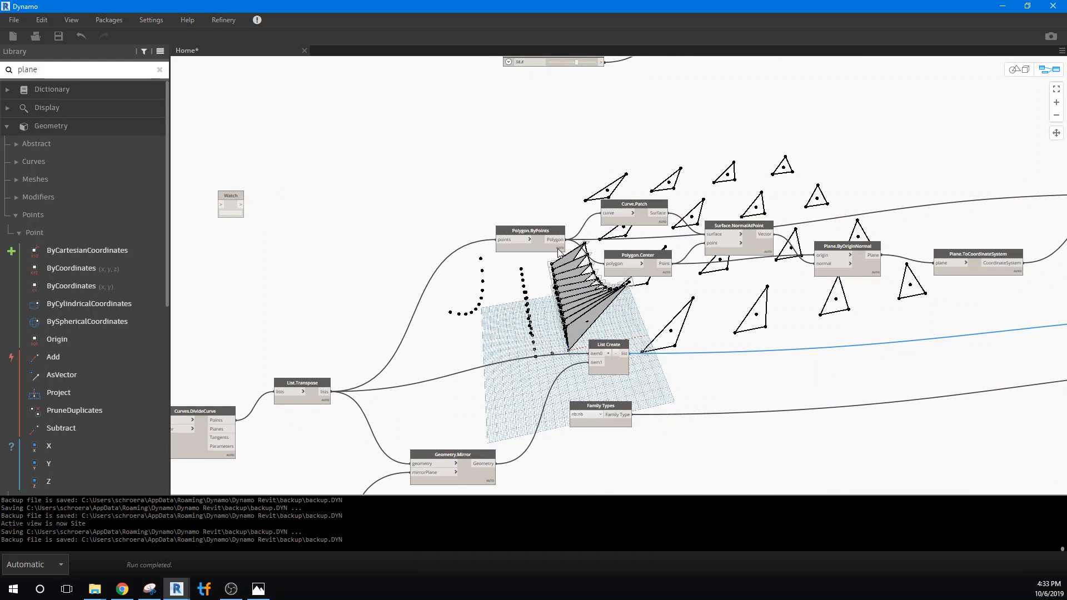
mouse_move(559, 253)
middle_drag(889, 244, 472, 350)
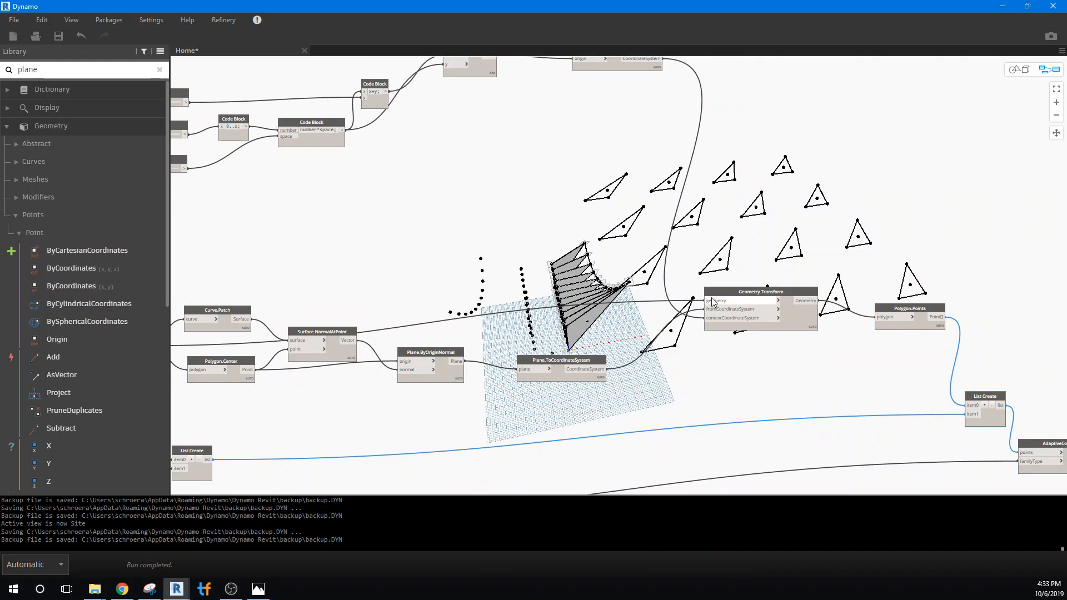
mouse_move(811, 344)
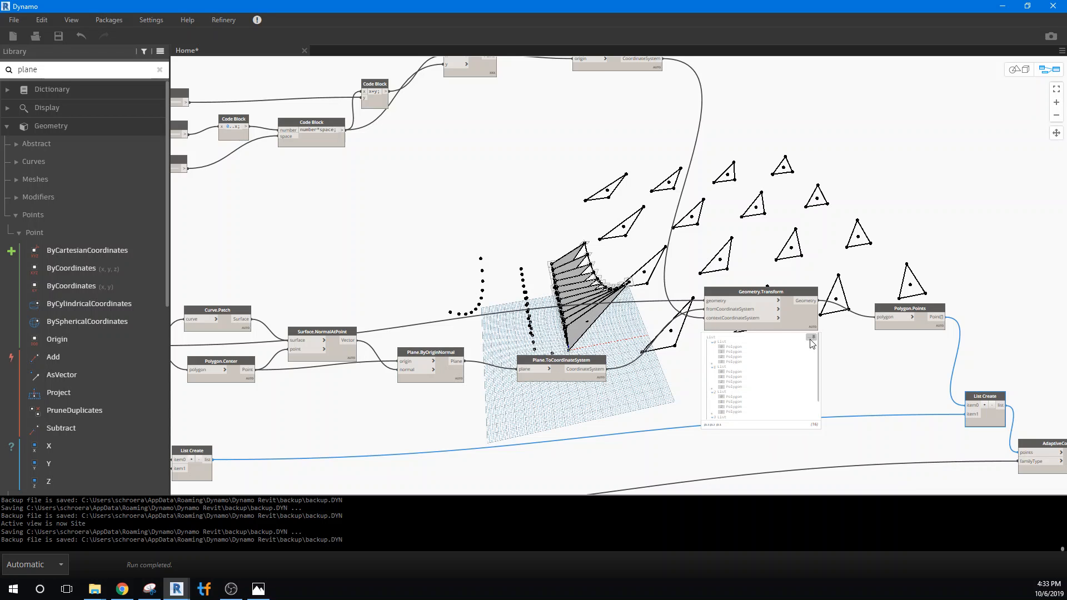
middle_drag(667, 153, 663, 227)
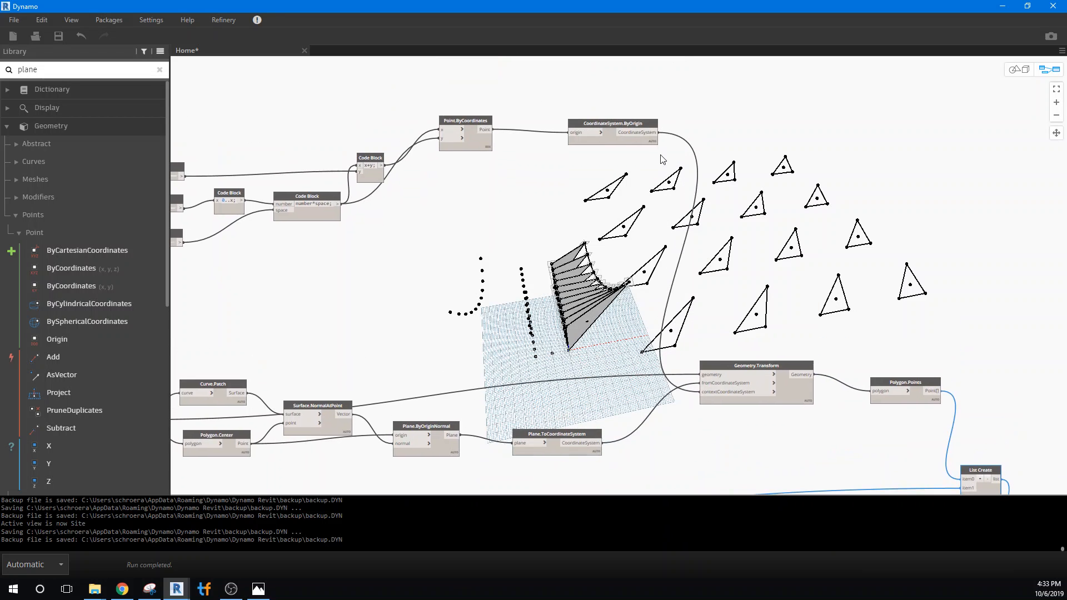
mouse_move(653, 141)
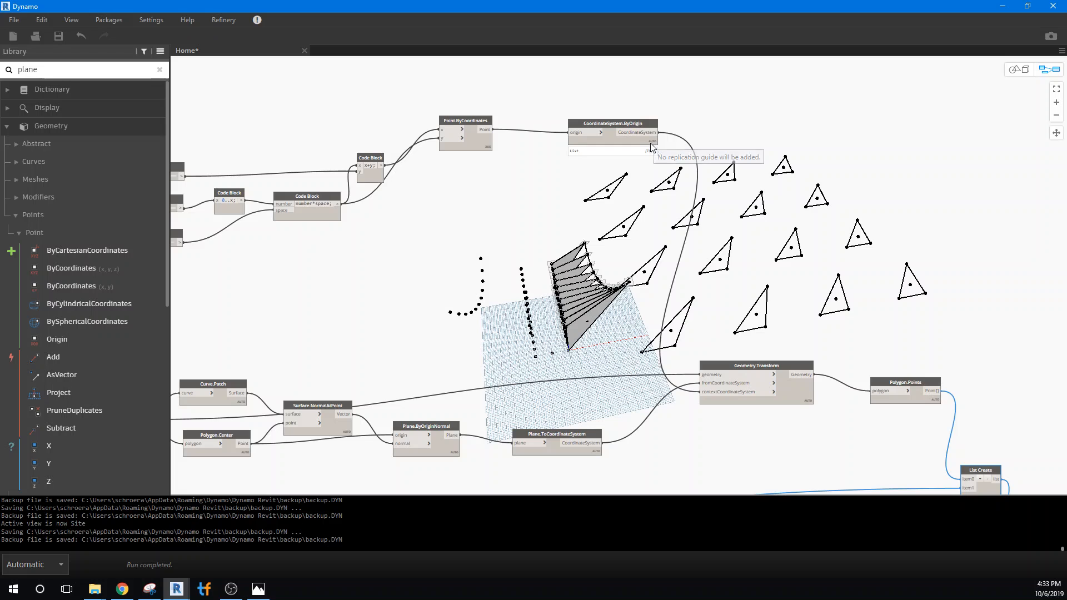